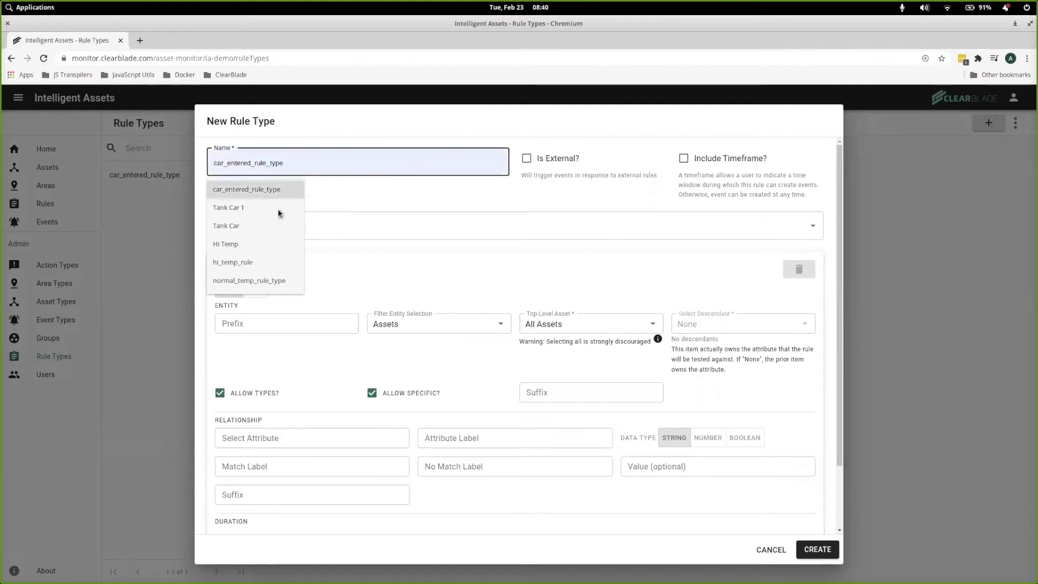
Name the new rule type hi_temp_rule_type and assign it the Hi Temp Event Type.
click(265, 263)
click(329, 168)
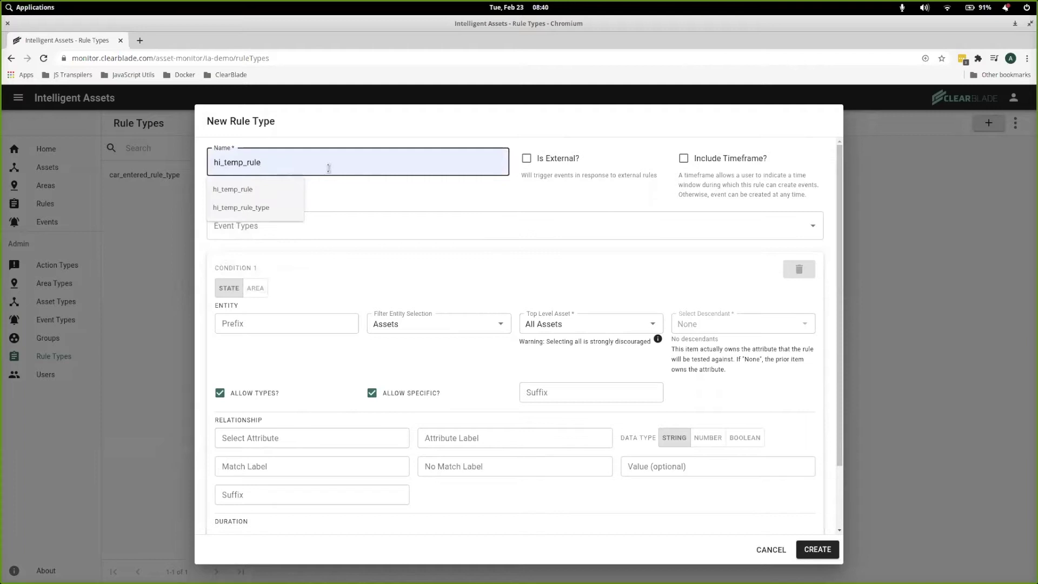
text(_type)
click(261, 186)
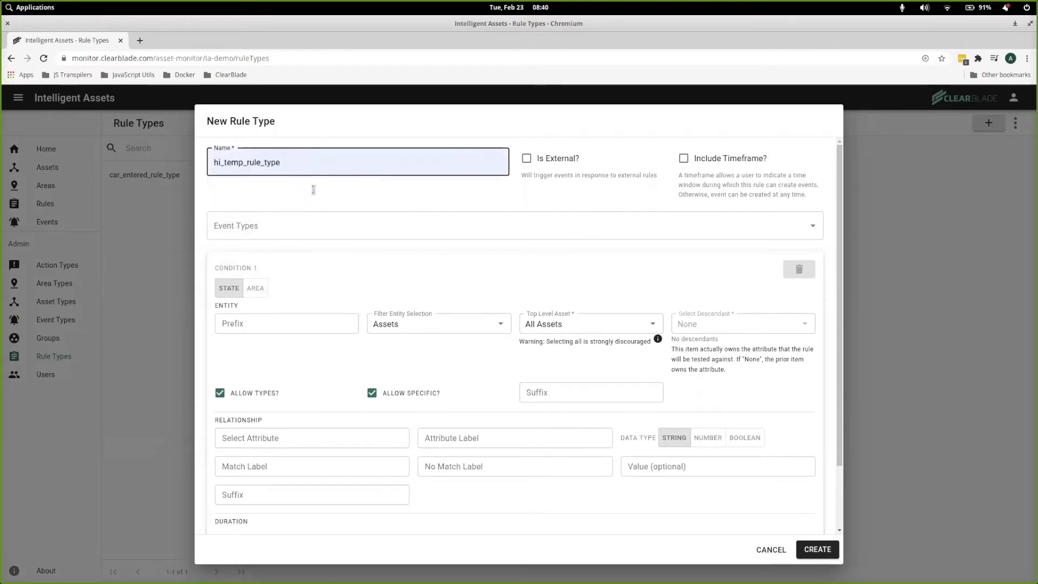
click(332, 229)
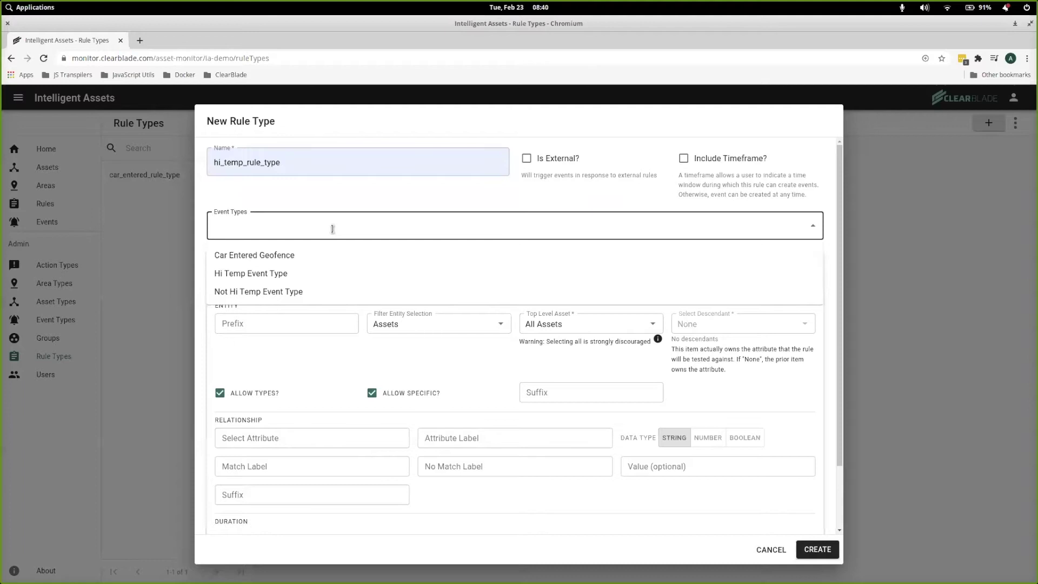
click(272, 274)
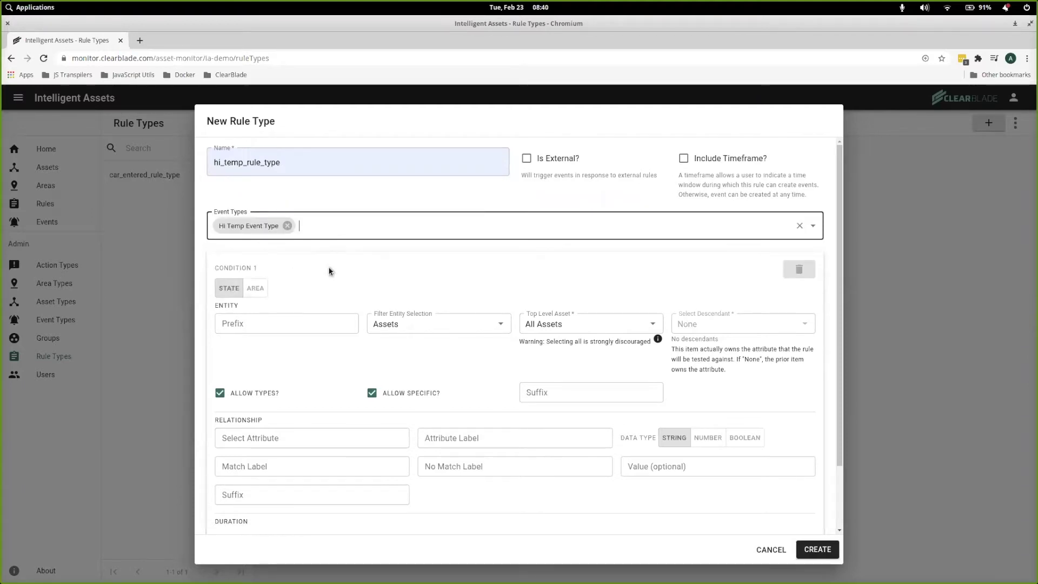
Define Condition 1's entity with the prefix When, filtered by Asset Types, with Tank as the ancestor type.
click(282, 331)
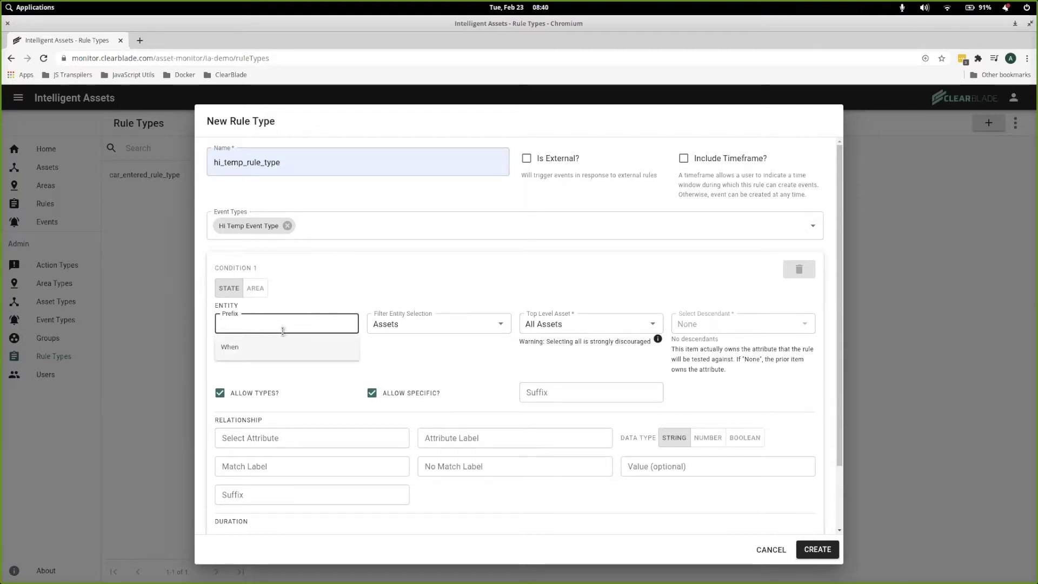
click(252, 346)
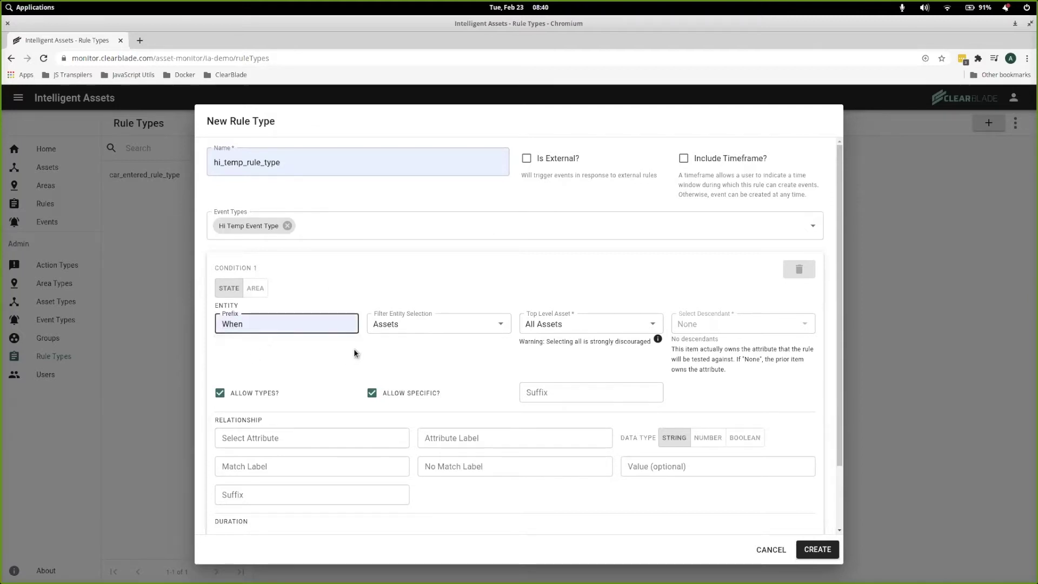
click(500, 324)
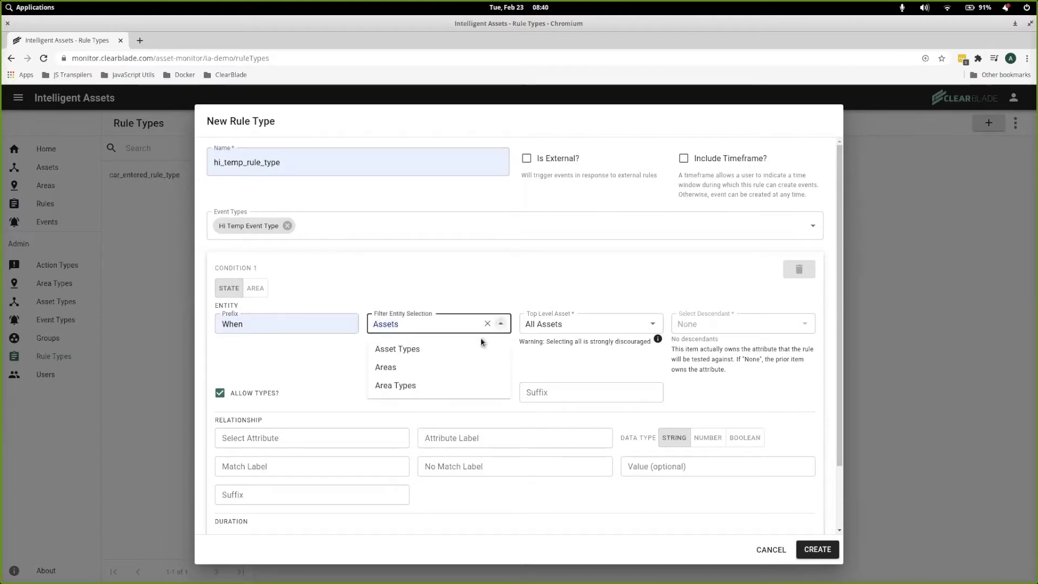
click(442, 351)
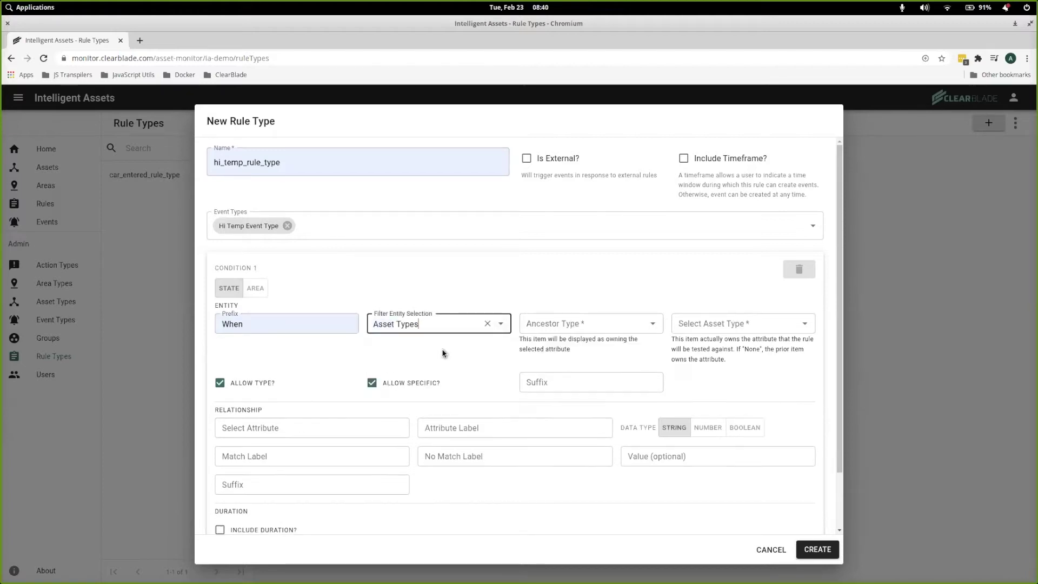
click(653, 325)
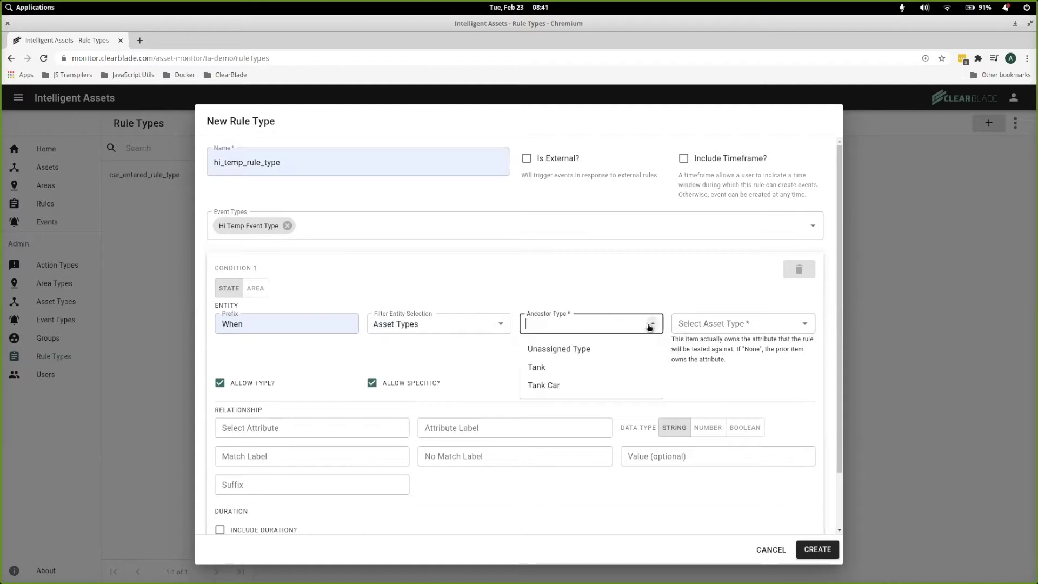
click(553, 370)
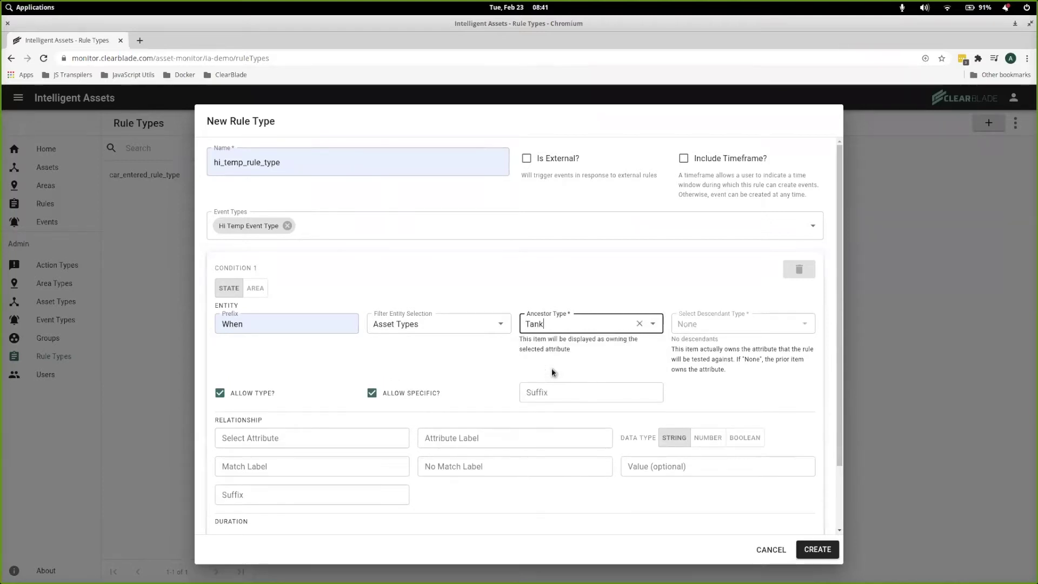
Set the condition's relationship attribute to temperature and label it Temperature.
scroll(457, 366, down, 1)
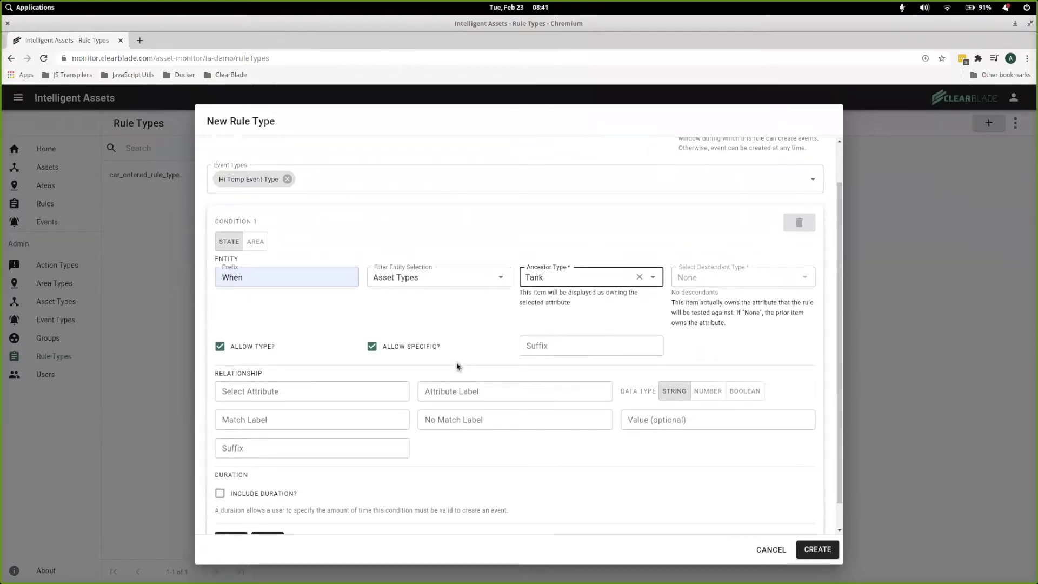
click(257, 391)
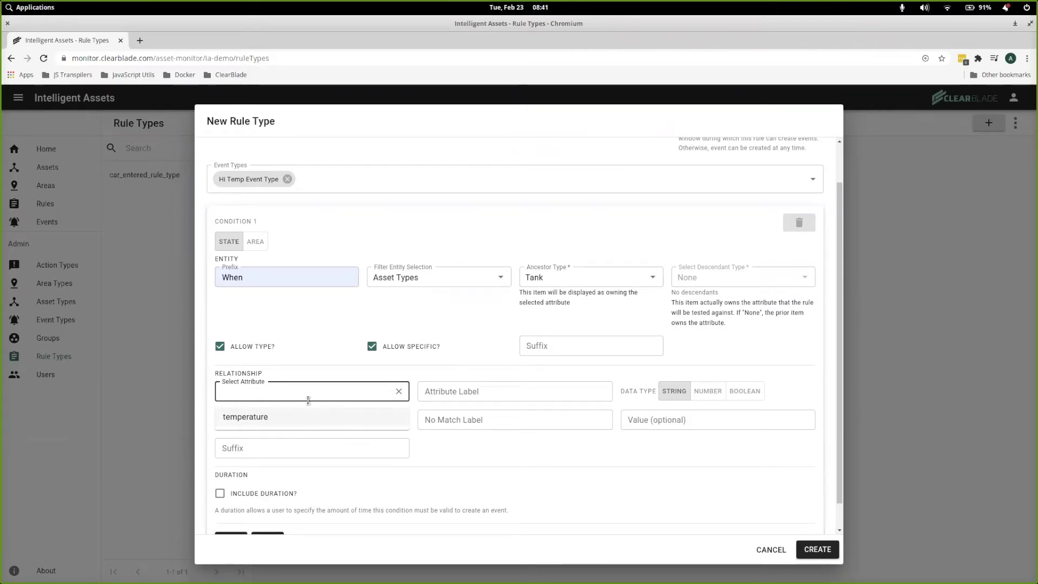
click(255, 416)
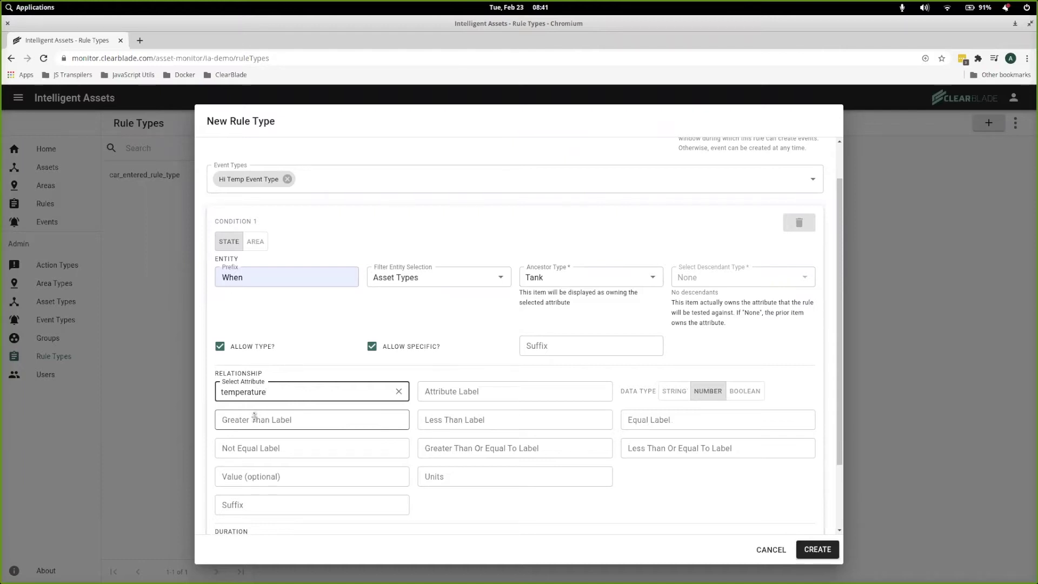
click(446, 393)
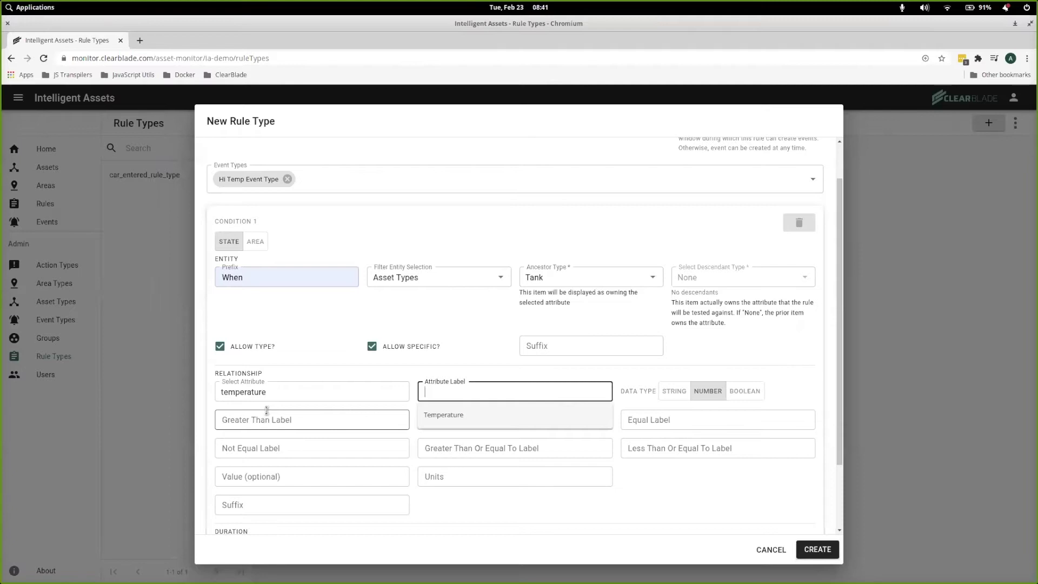
click(452, 413)
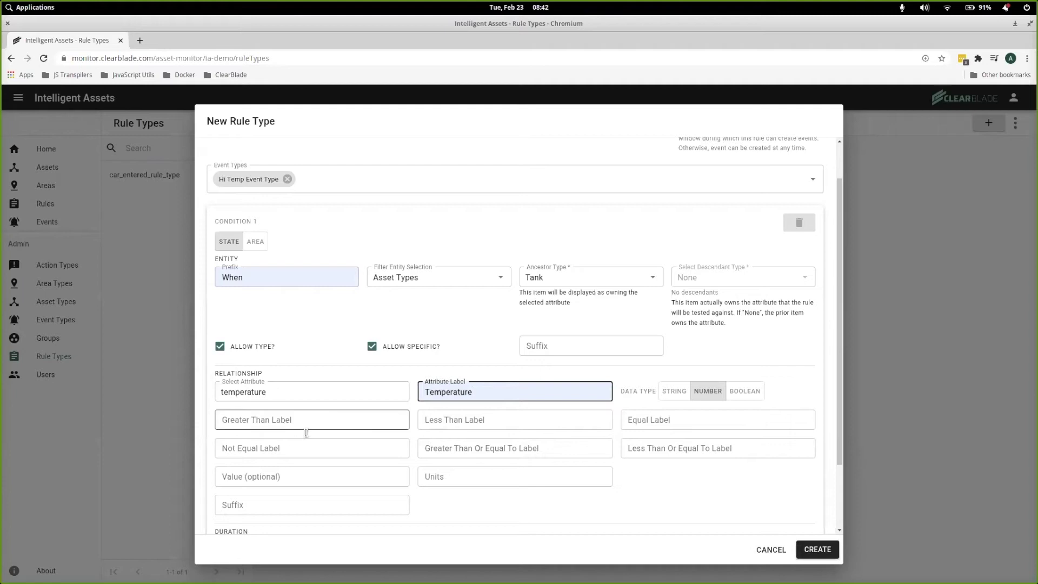
Set the greater-than label to "over" and the units to Celsius, and create the rule type.
click(247, 420)
click(233, 443)
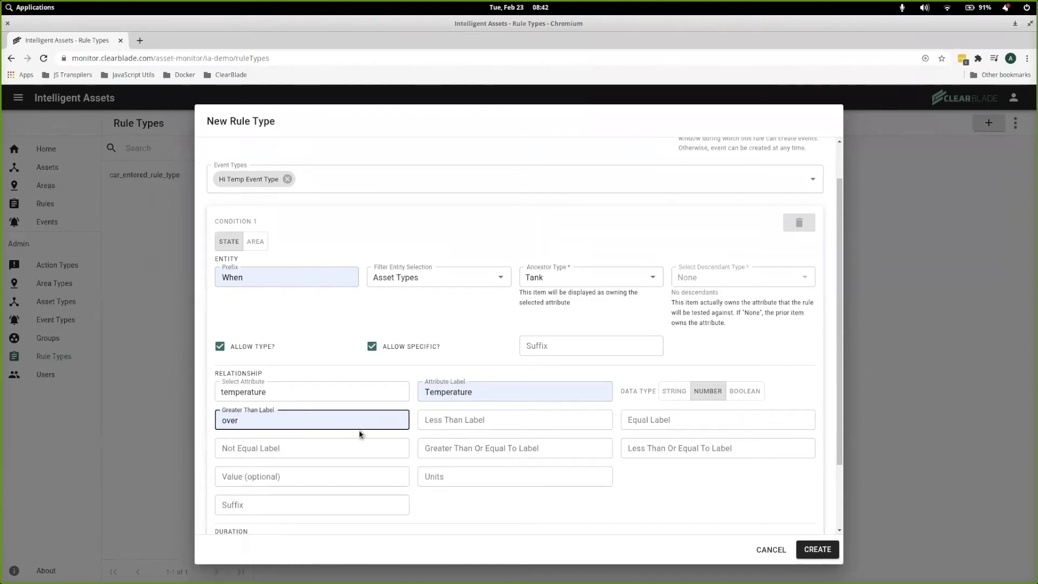
click(459, 476)
click(456, 500)
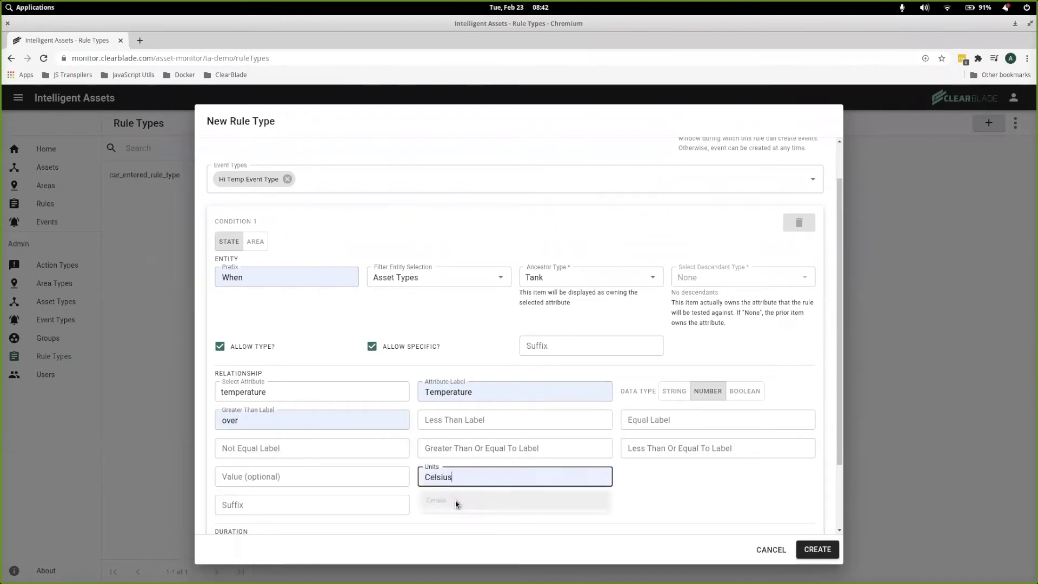
scroll(492, 495, down, 2)
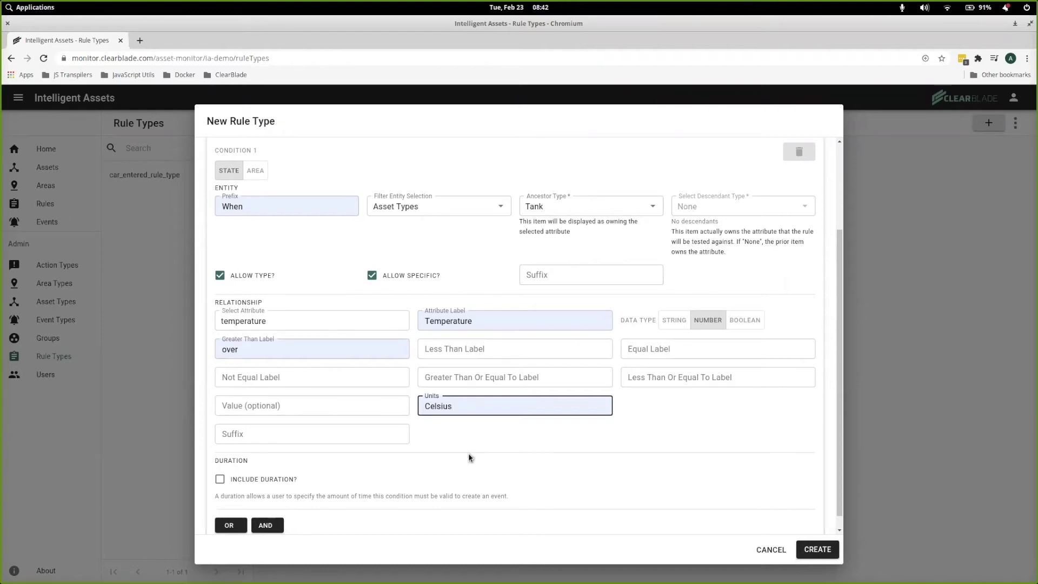
scroll(468, 453, down, 1)
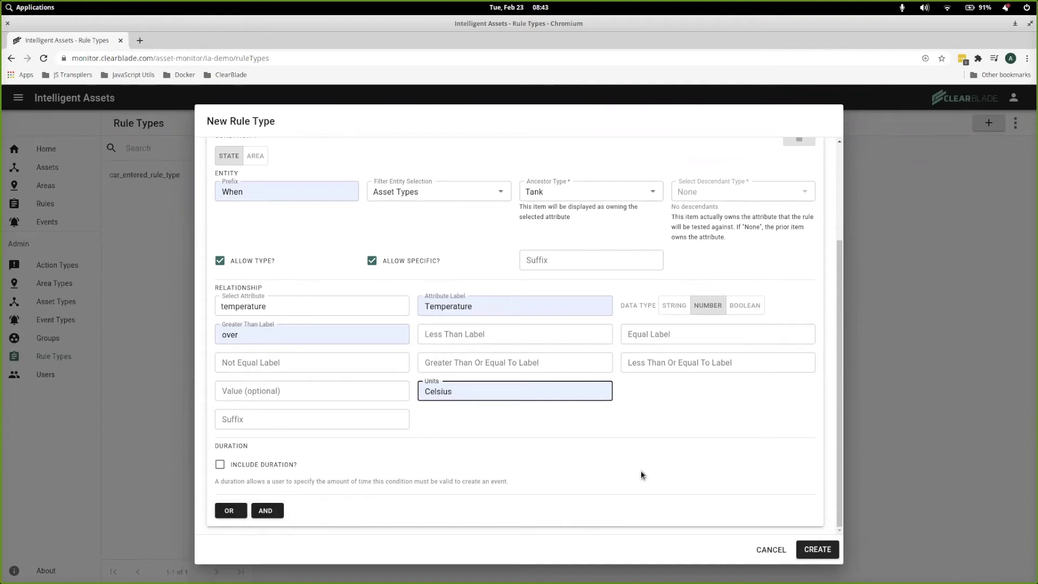
click(816, 550)
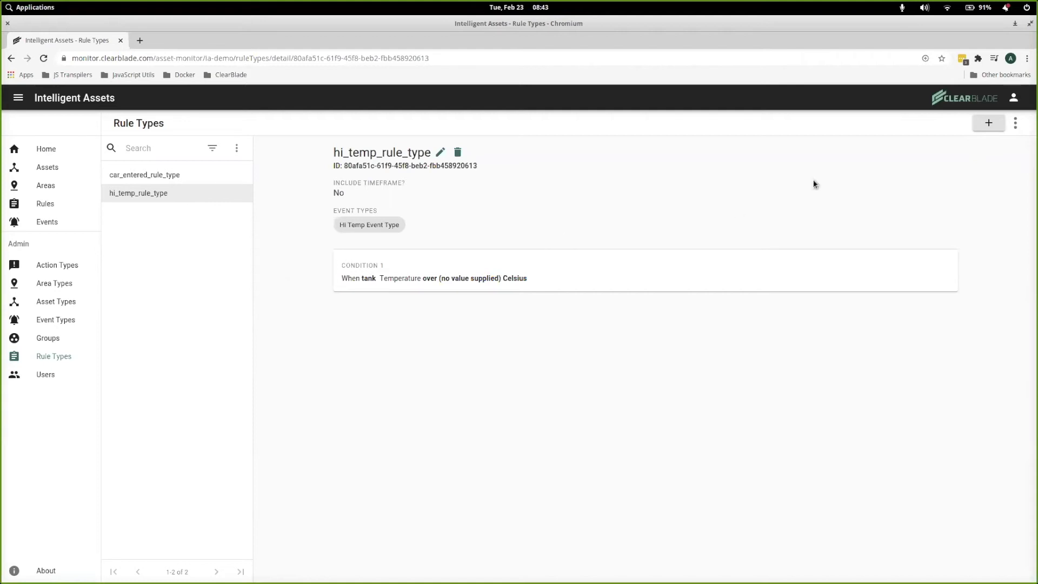
Start another rule type named not_hi_temp_rule_type and assign it the Not Hi Temp Event Type.
click(996, 123)
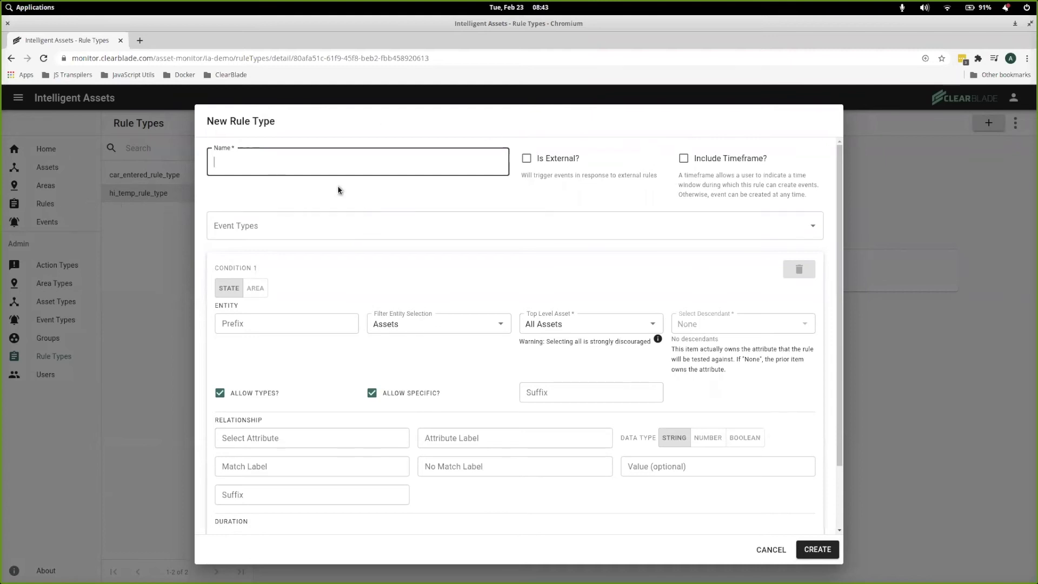
click(319, 166)
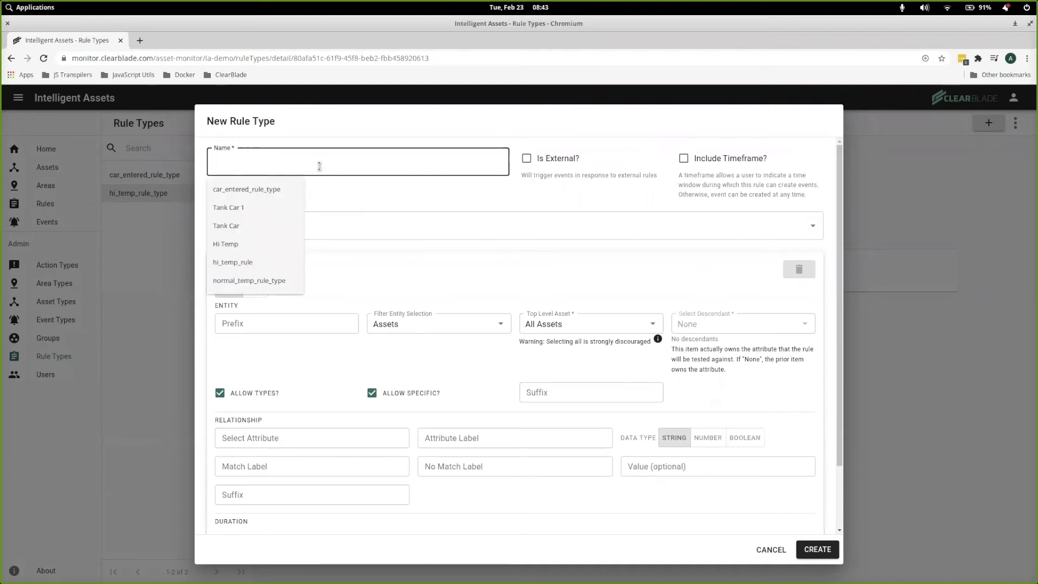
key(Down)
key(Down)
key(Down)
key(Down)
key(Down)
key(Down)
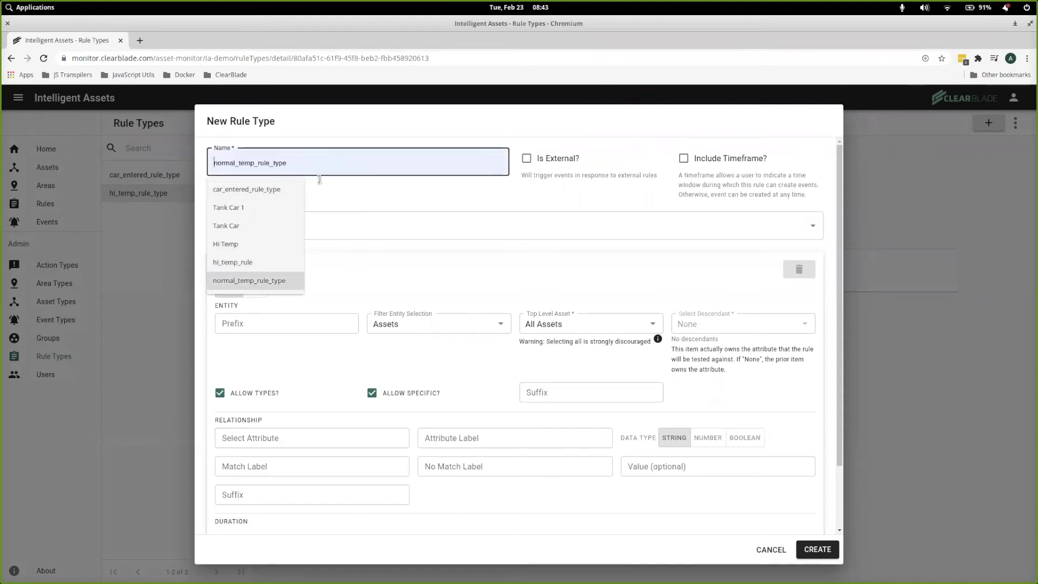
click(257, 285)
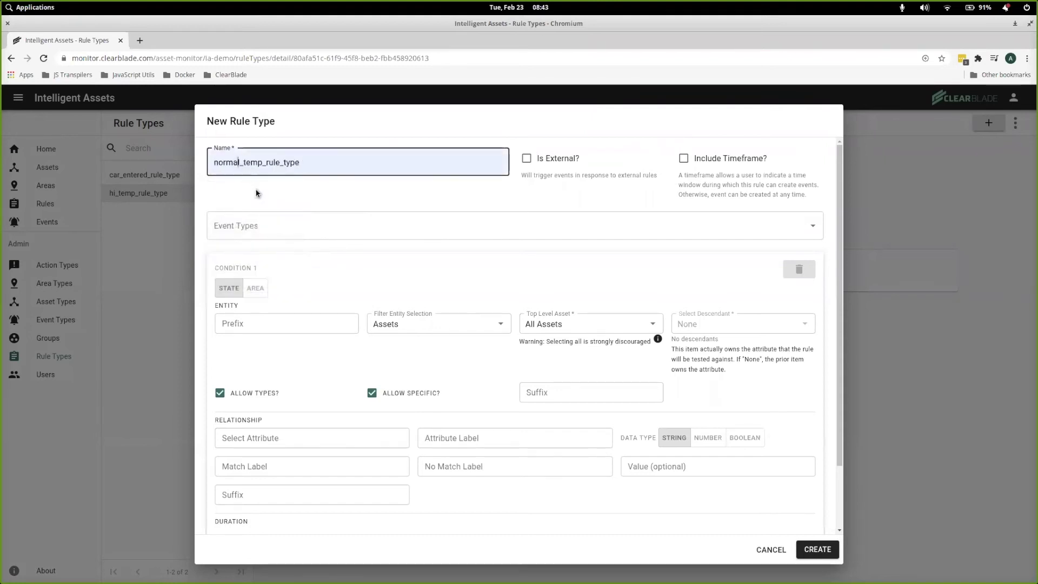
key(BackSpace)
key(BackSpace)
key(BackSpace)
key(BackSpace)
key(BackSpace)
key(BackSpace)
text(not_hi)
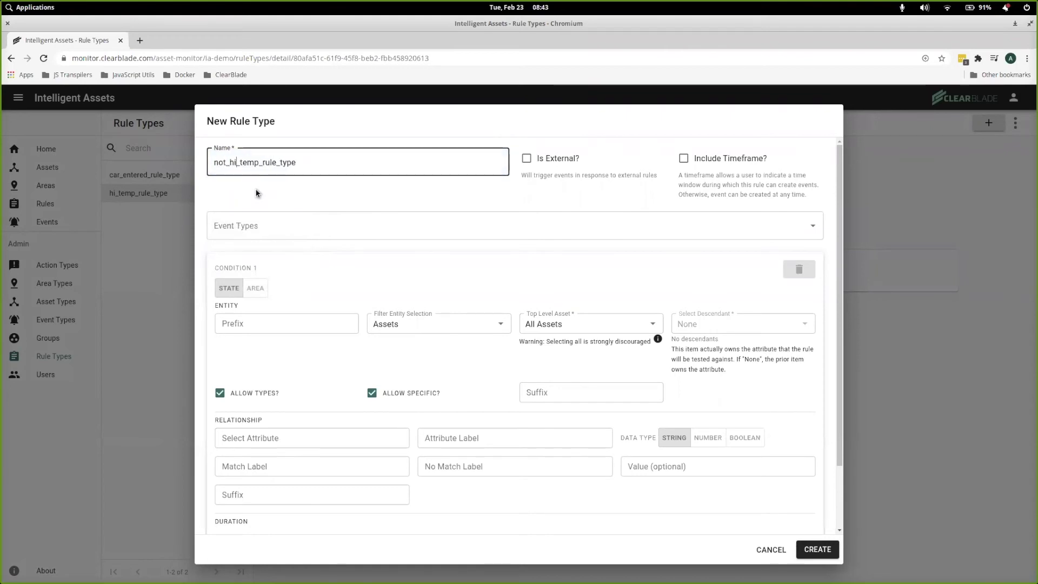
click(334, 185)
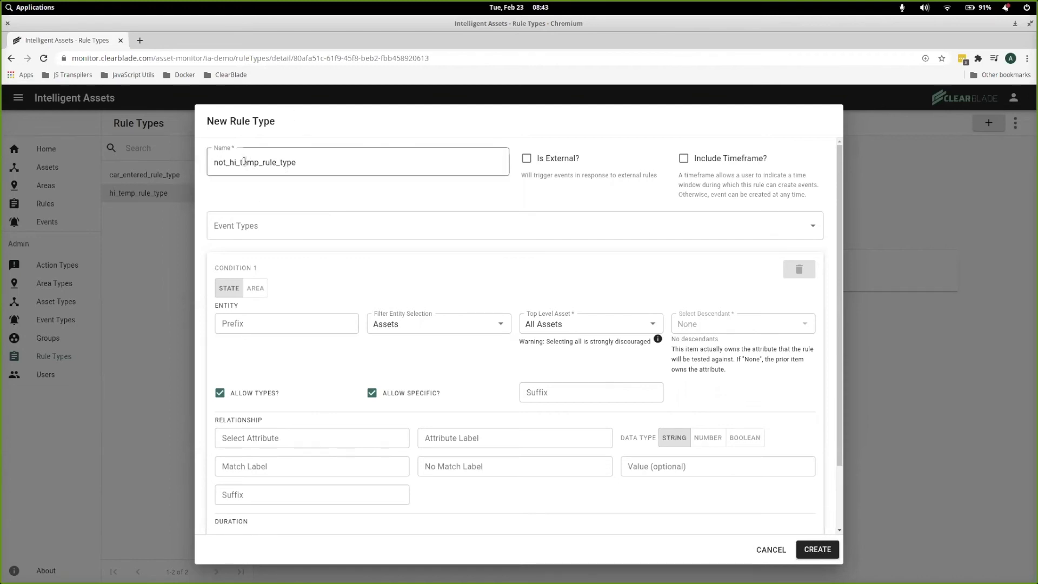
click(290, 228)
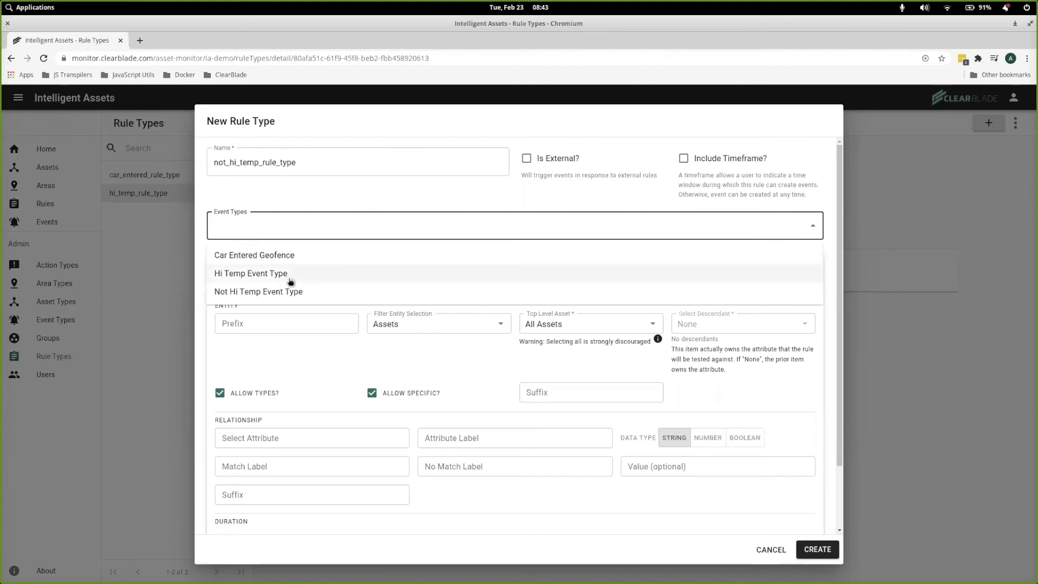
click(291, 294)
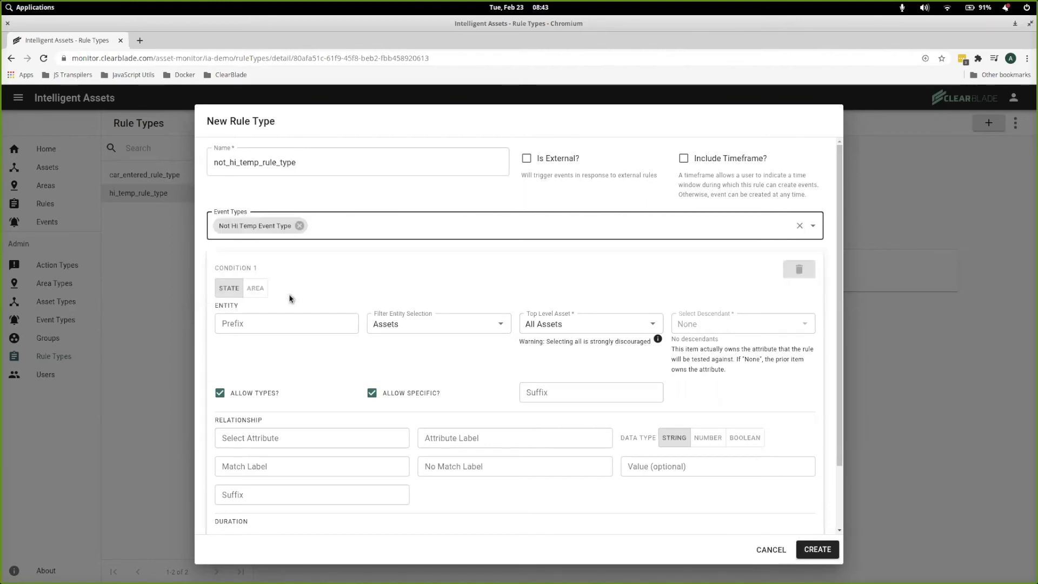
Define the entity of not_hi_temp_rule_type's condition with prefix When, filter Asset Types and ancestor type Tank.
click(285, 329)
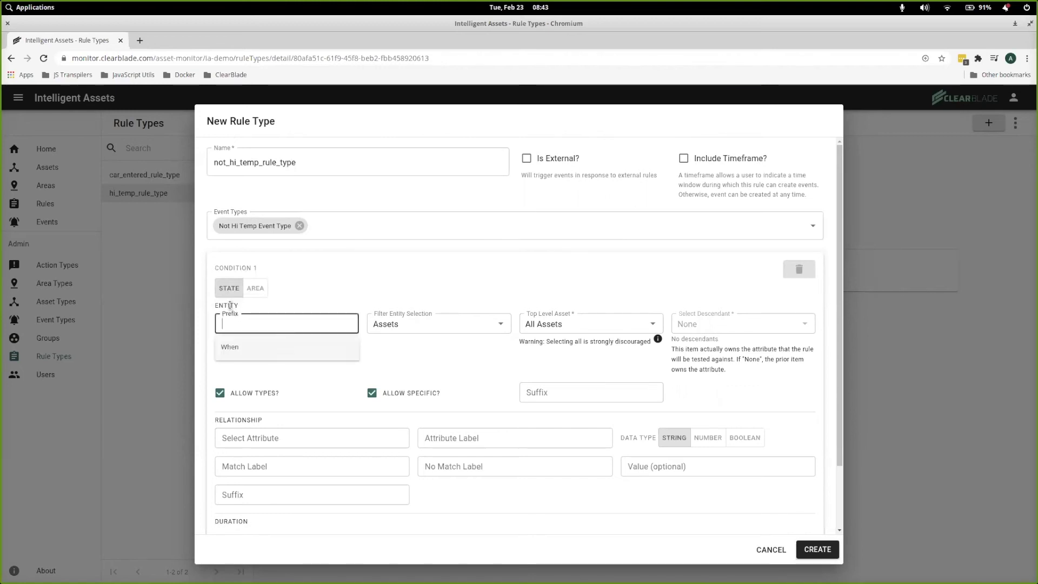
click(247, 346)
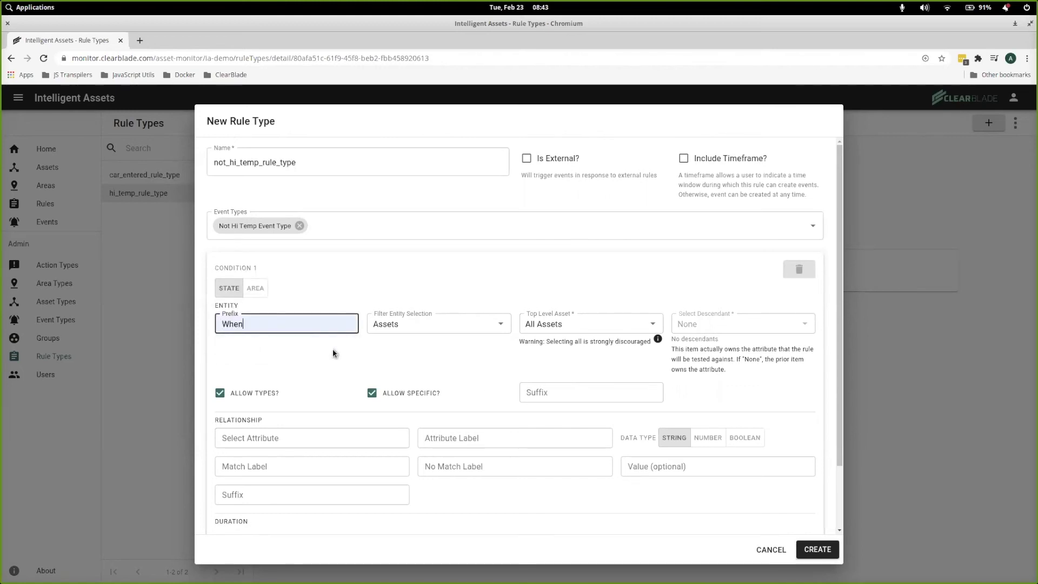
click(501, 326)
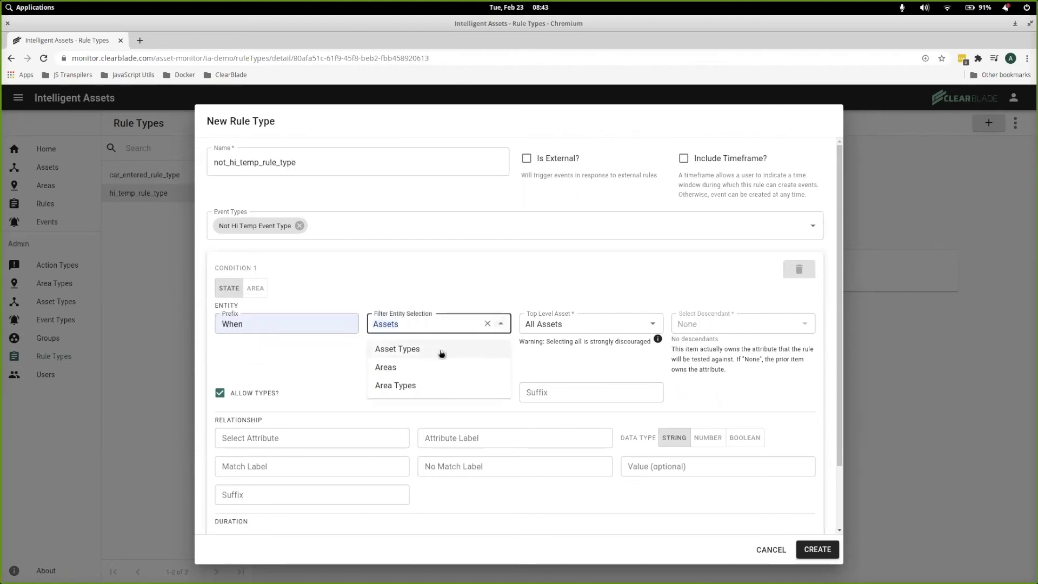
click(402, 351)
click(653, 324)
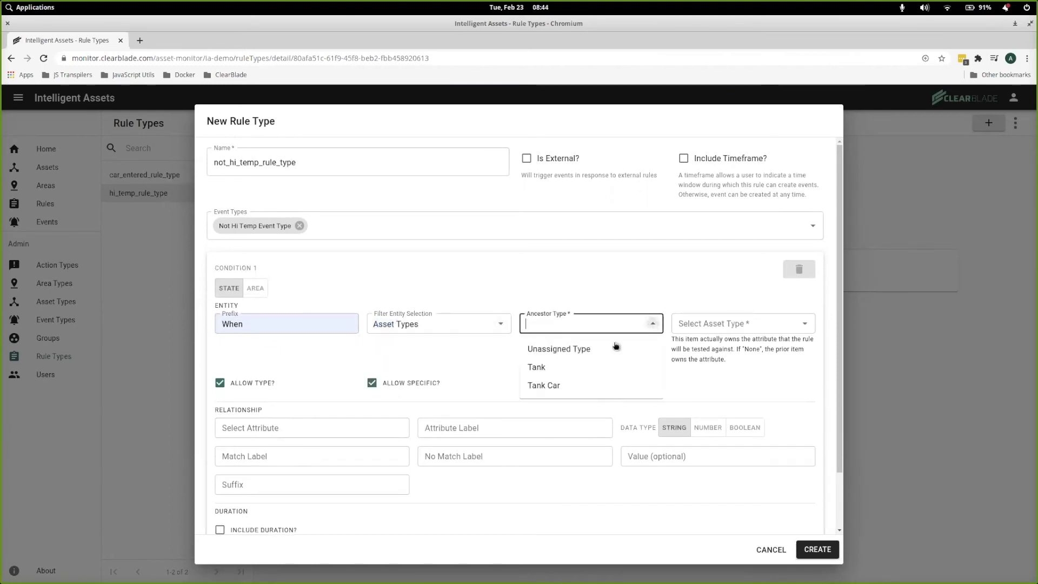
click(576, 367)
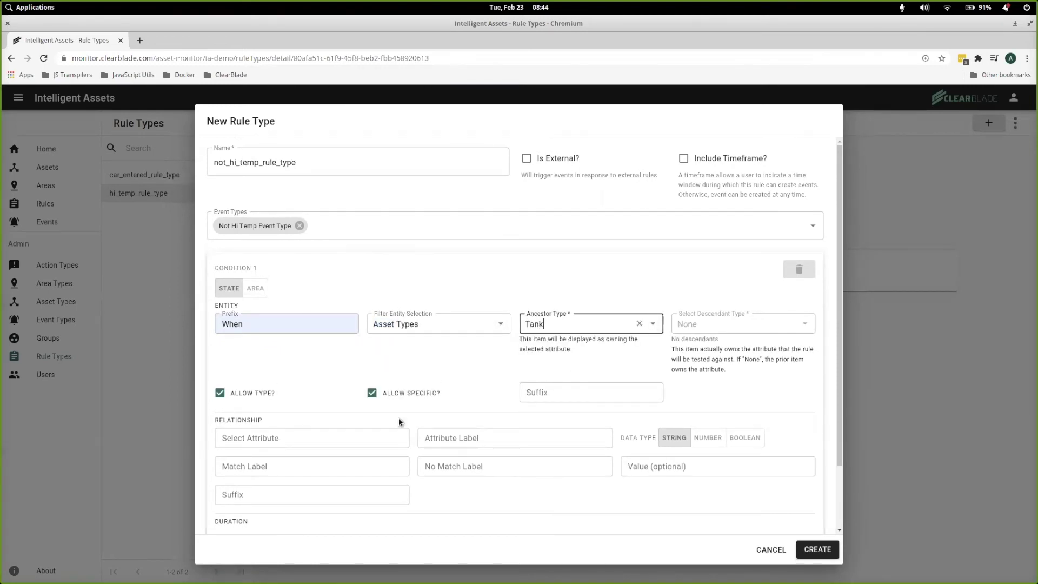
Set the condition's relationship attribute to temperature and its less-than-or-equal-to label to "below".
click(288, 441)
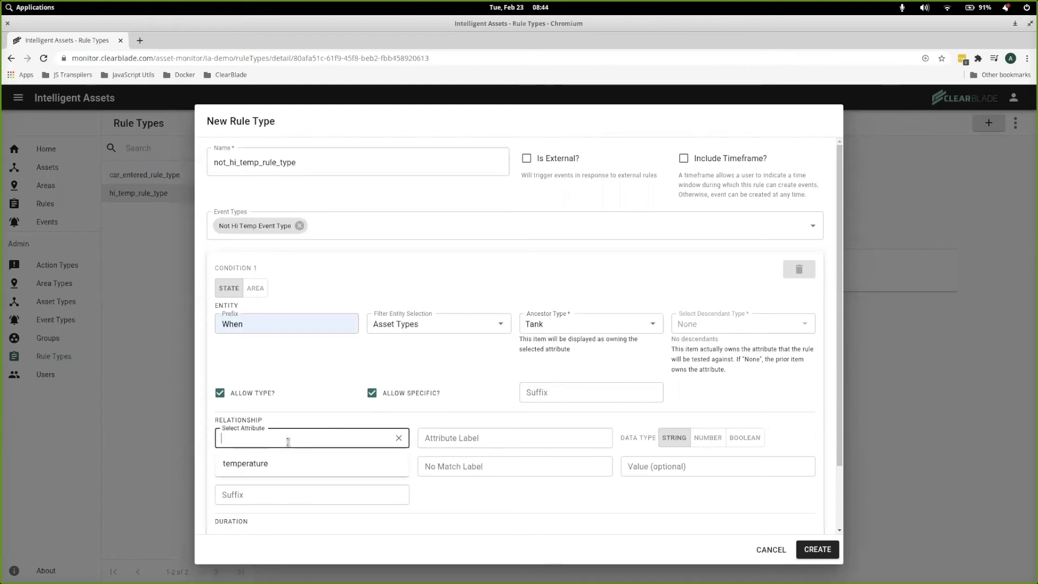
click(266, 465)
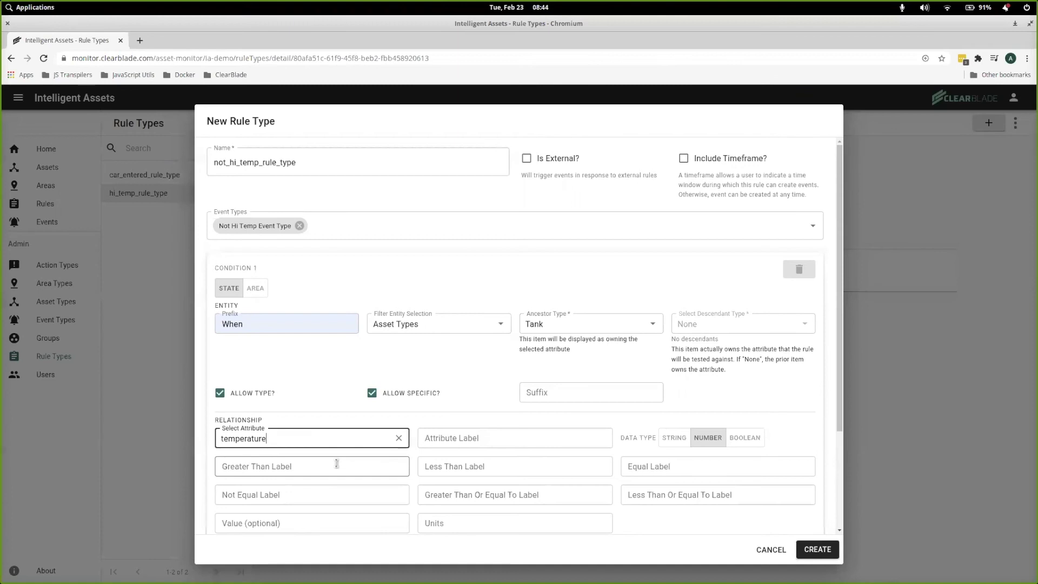
scroll(338, 463, down, 1)
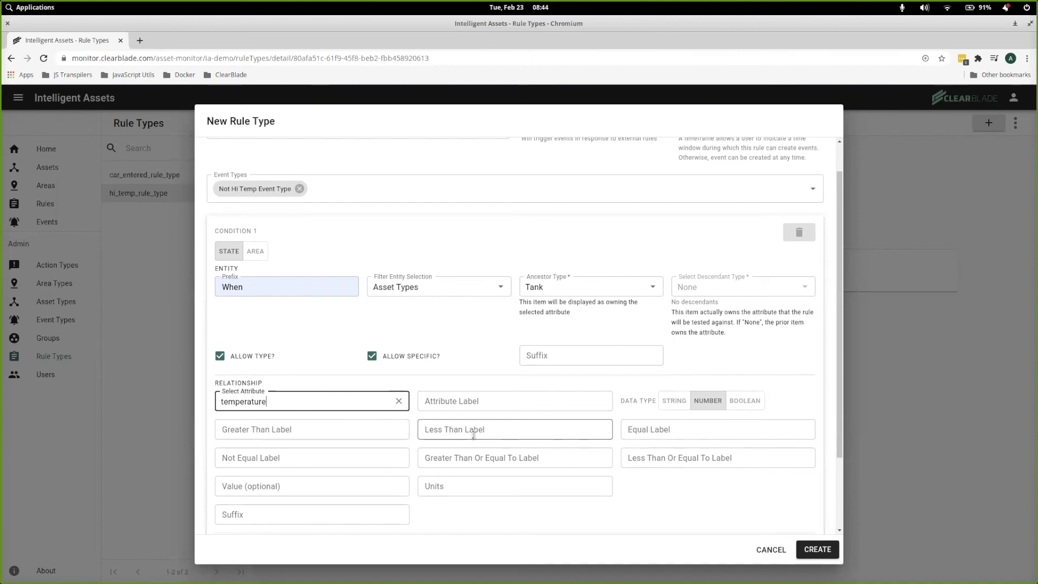
click(665, 460)
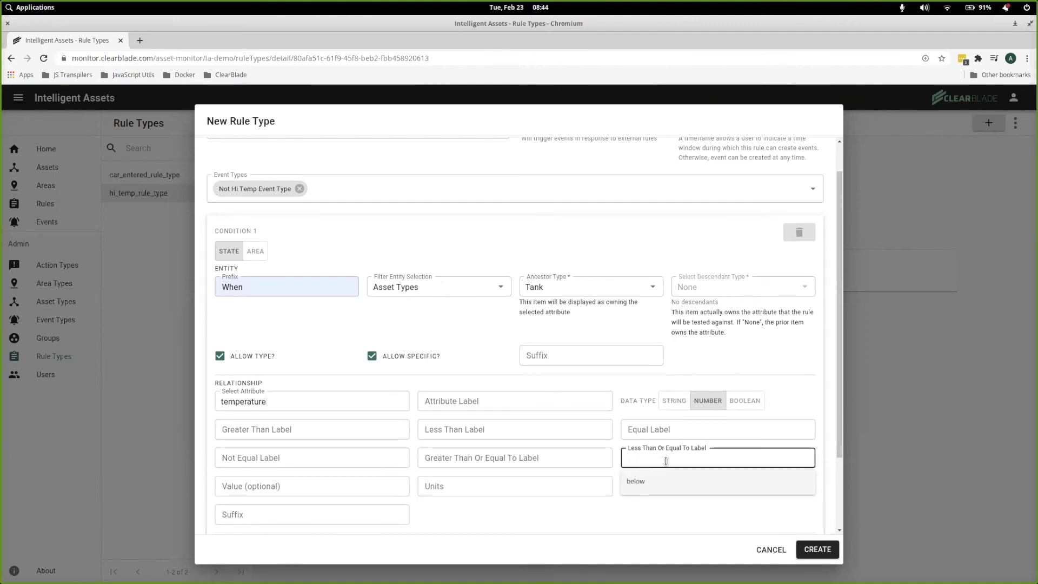
click(641, 481)
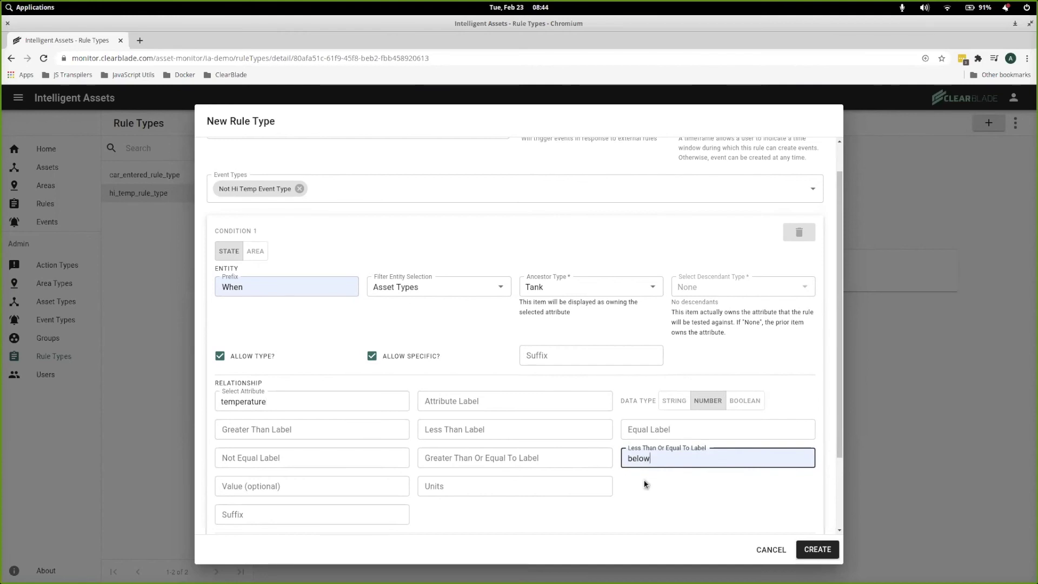
Set the temperature condition's units to Celsius and create the not_hi_temp_rule_type rule type.
scroll(645, 484, down, 1)
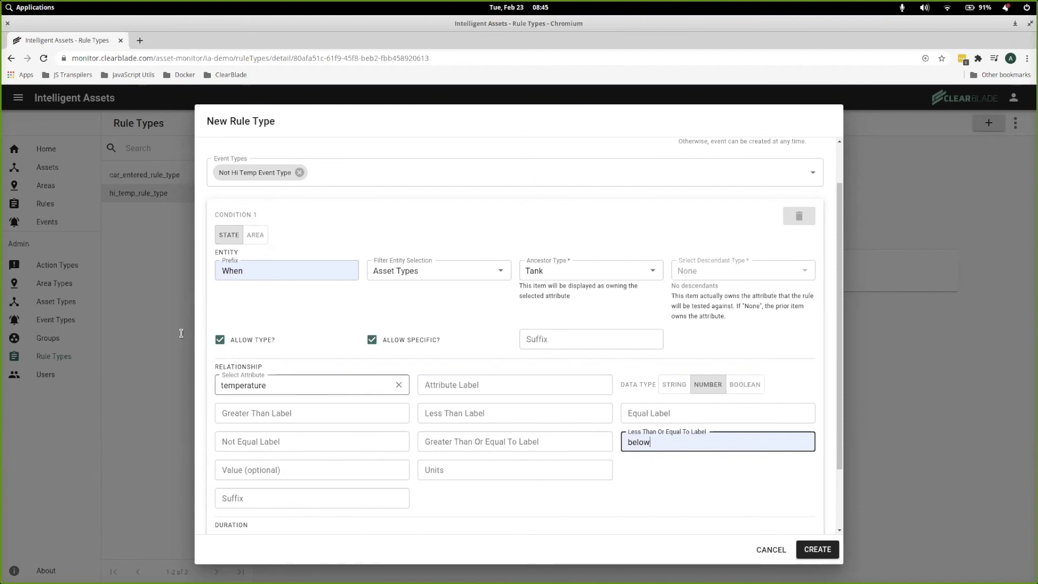
click(511, 474)
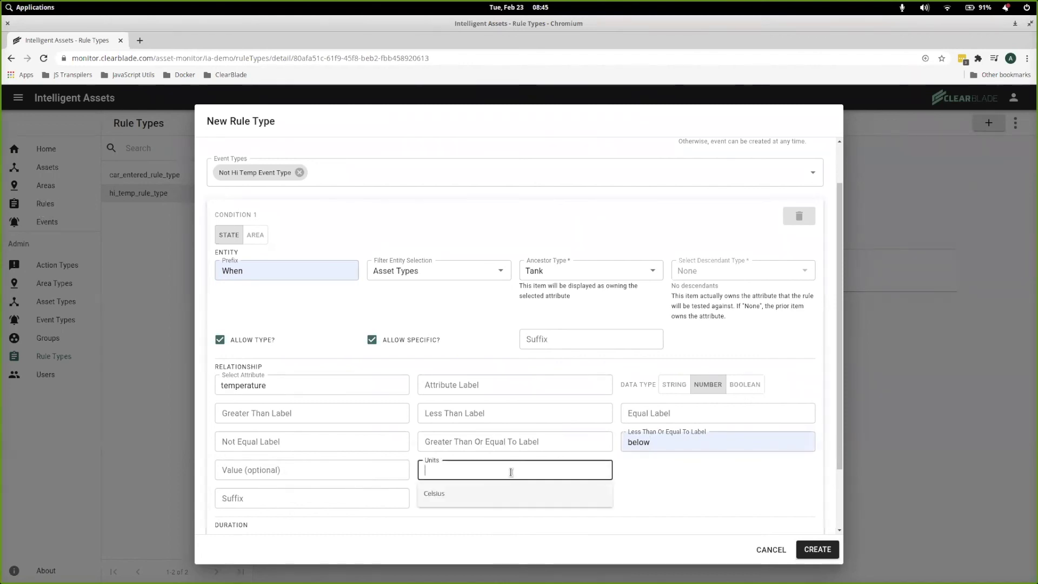
click(455, 489)
scroll(553, 496, down, 2)
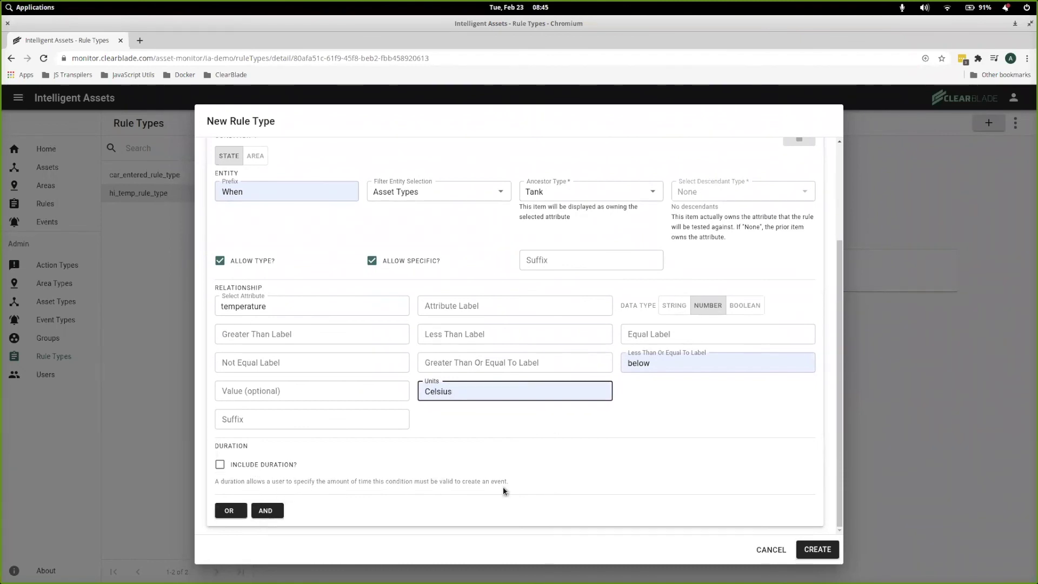
click(821, 549)
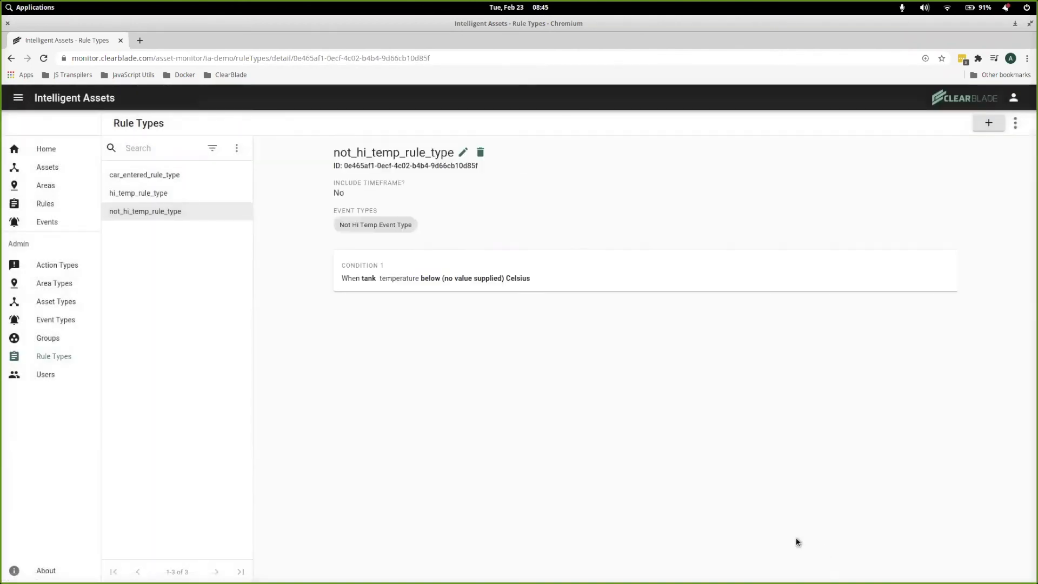